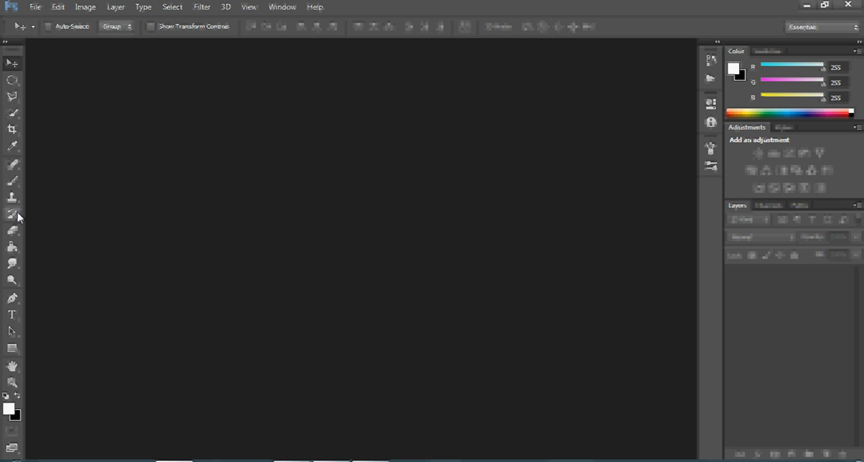
Open the hh and Ocean Wave images from the Desktop together
left_click(33, 8)
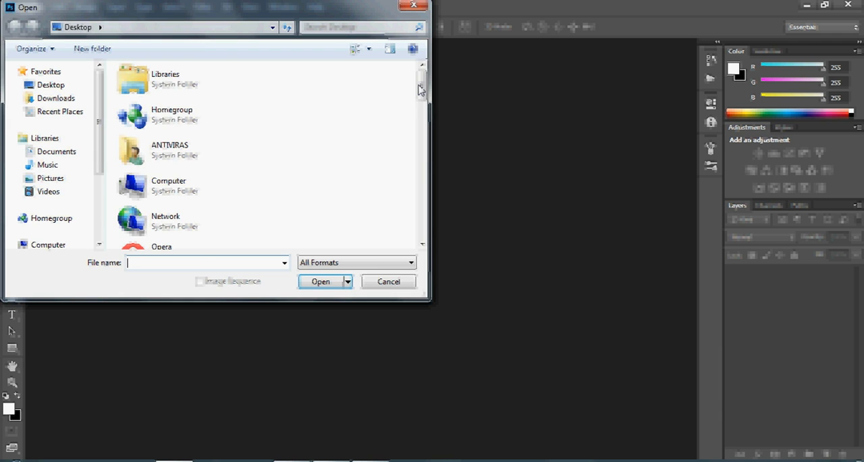
left_click_drag(420, 89, 420, 182)
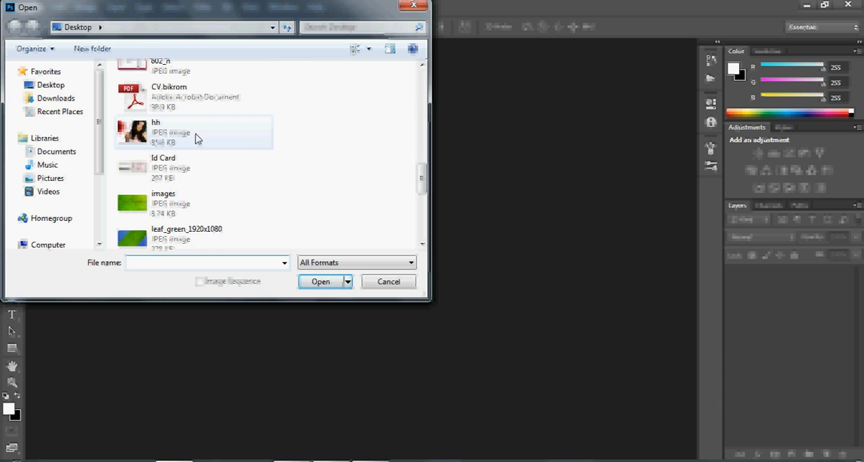
left_click(198, 138)
scroll(423, 194, "down", 1)
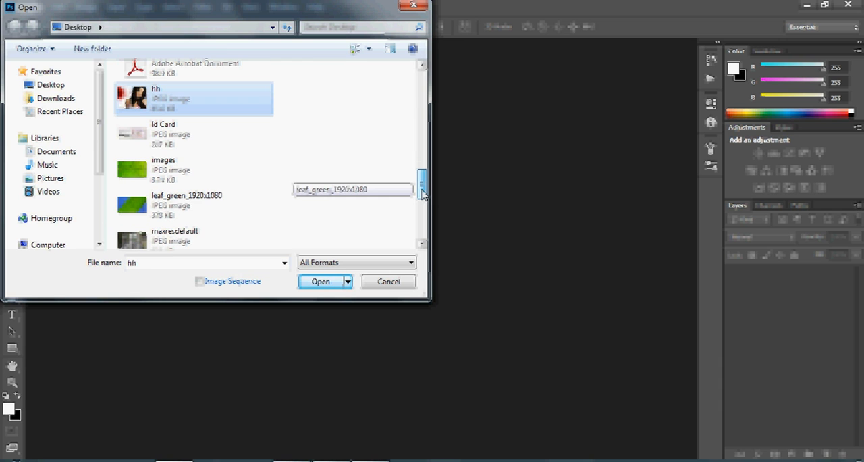
left_click_drag(422, 192, 422, 213)
left_click(214, 199, "ctrl")
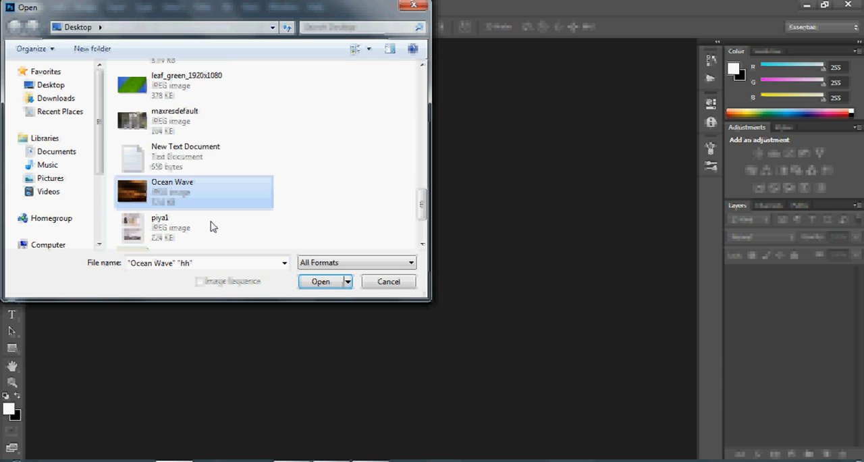
left_click(313, 283)
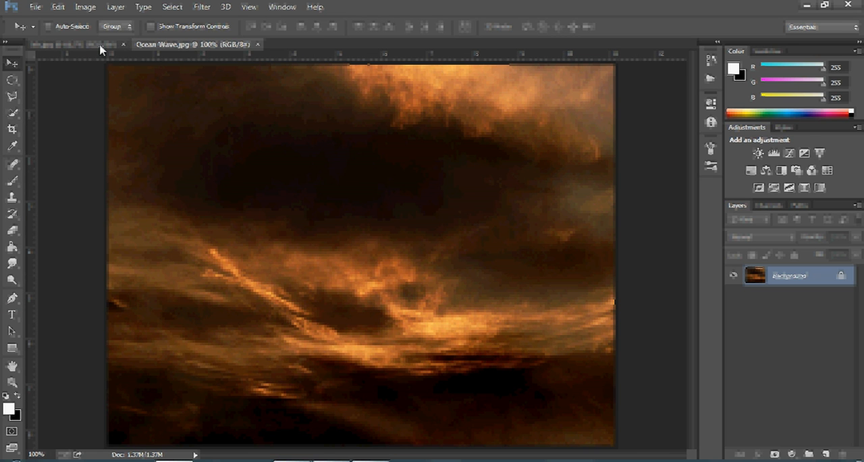
Copy the hh portrait photo into the Ocean Wave document as a new layer above the background
left_click(102, 46)
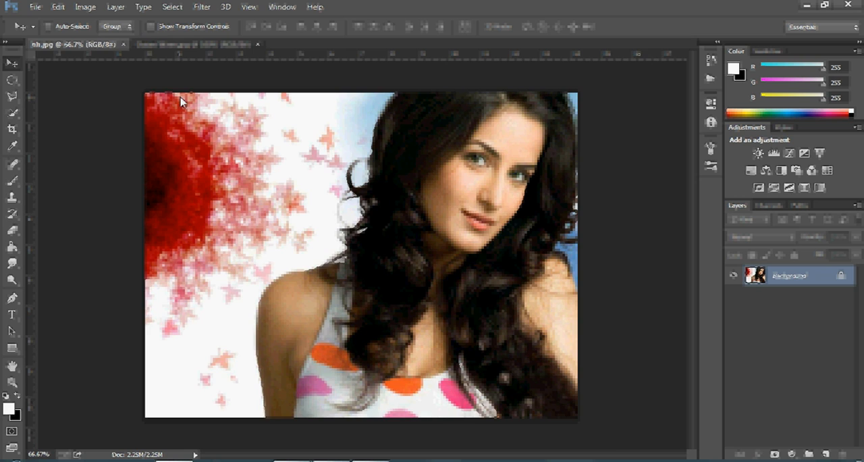
left_click(182, 44)
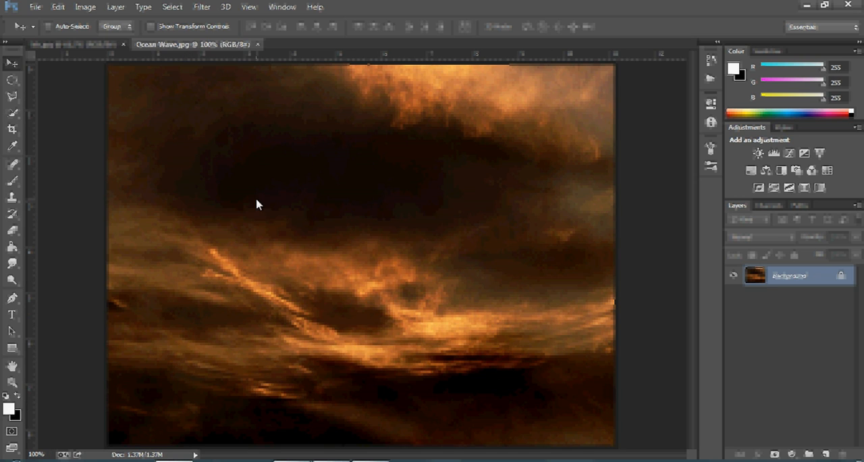
left_click(101, 45)
left_click_drag(402, 227, 337, 232)
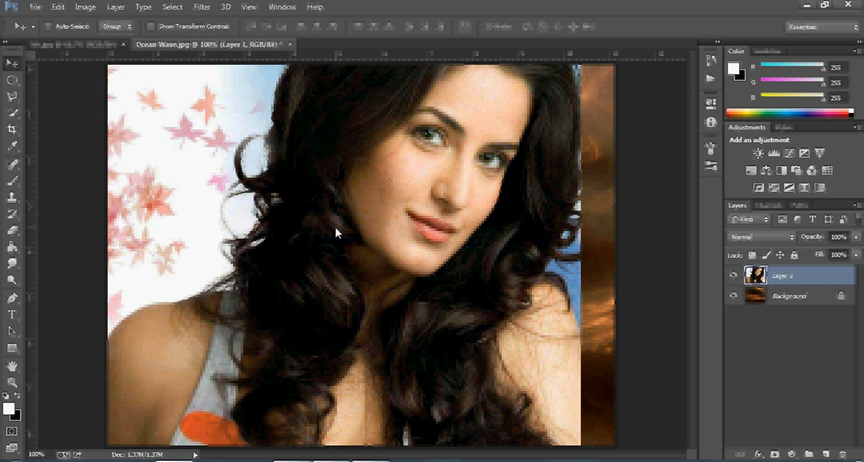
left_click(86, 44)
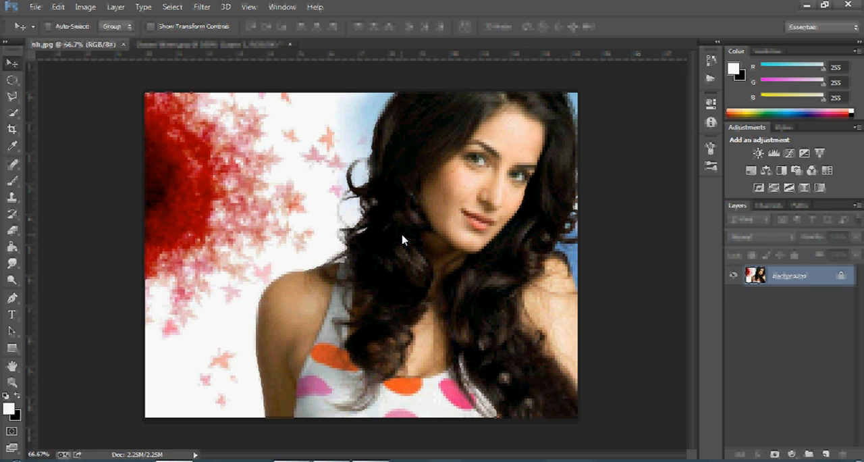
left_click_drag(233, 66, 406, 221)
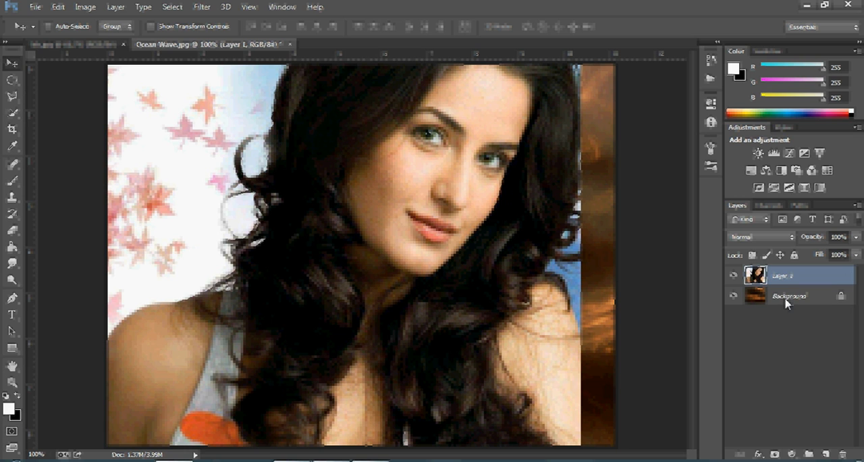
Scale the portrait layer proportionally to 50% and place it slightly above the centre of the cloud background
left_click_drag(500, 167, 360, 315)
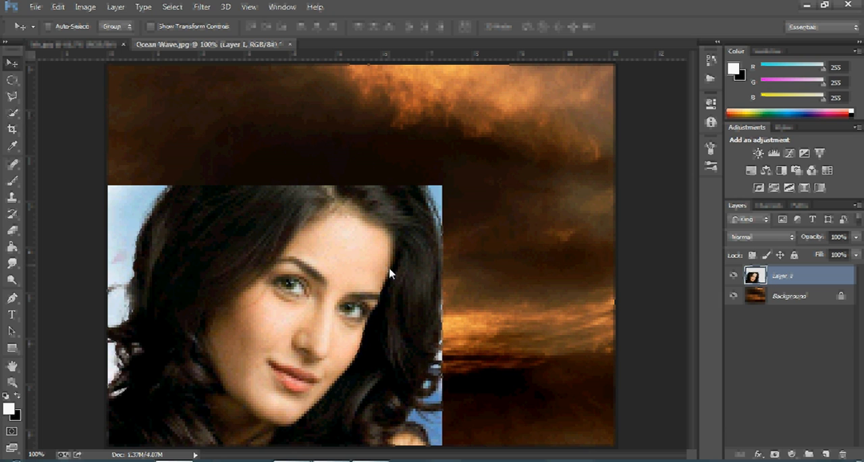
left_click_drag(389, 272, 497, 228)
left_click_drag(428, 261, 433, 210)
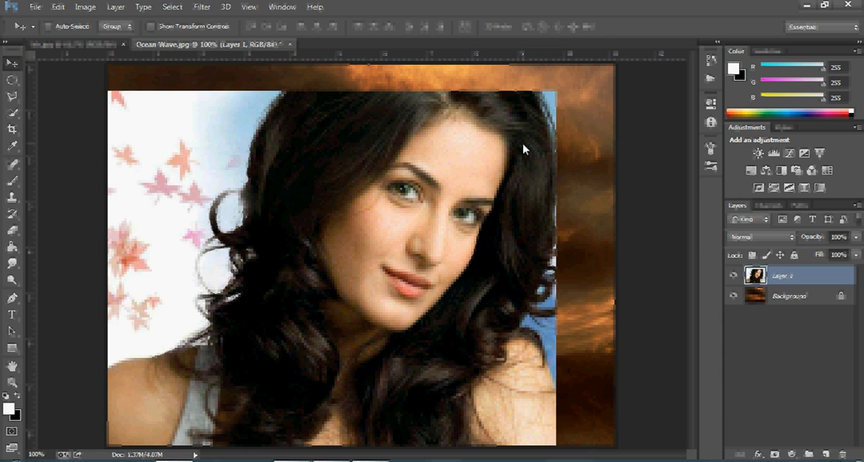
key("ctrl+t")
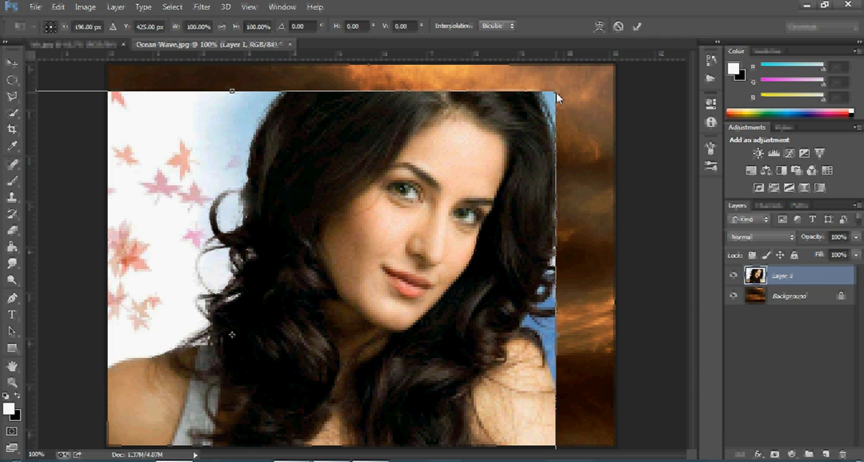
left_click_drag(557, 92, 445, 162)
left_click_drag(507, 103, 377, 200)
left_click_drag(319, 249, 451, 158)
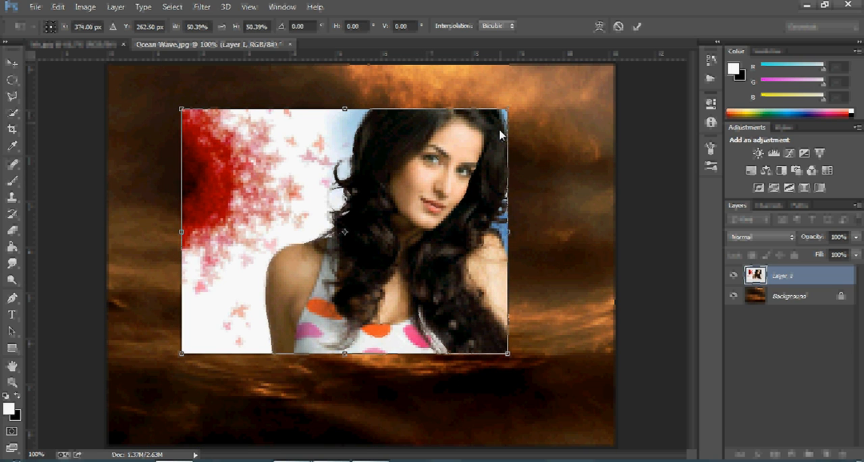
left_click_drag(500, 134, 457, 167)
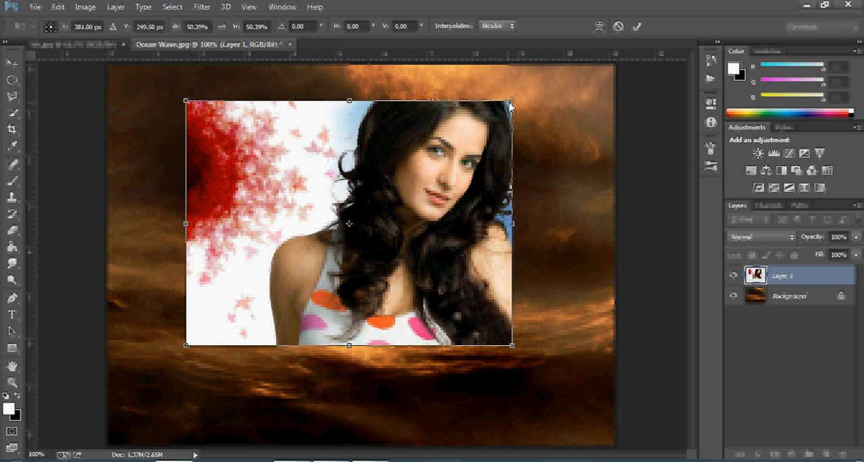
left_click_drag(510, 105, 509, 104)
left_click_drag(462, 164, 473, 164)
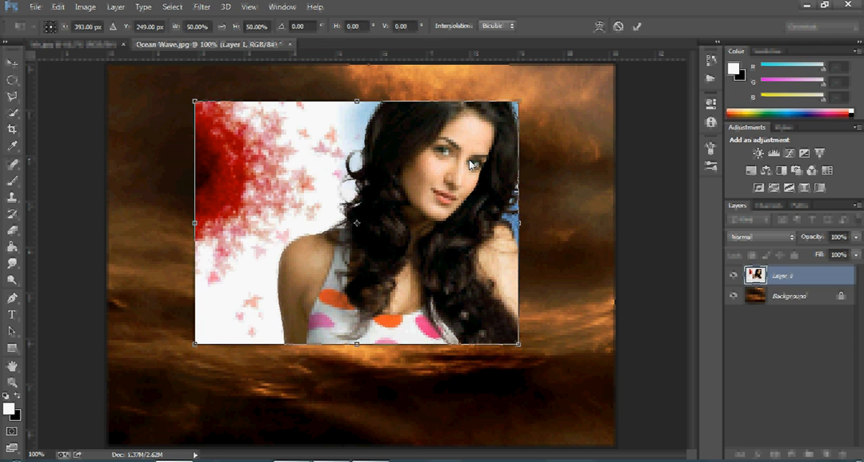
key("Return")
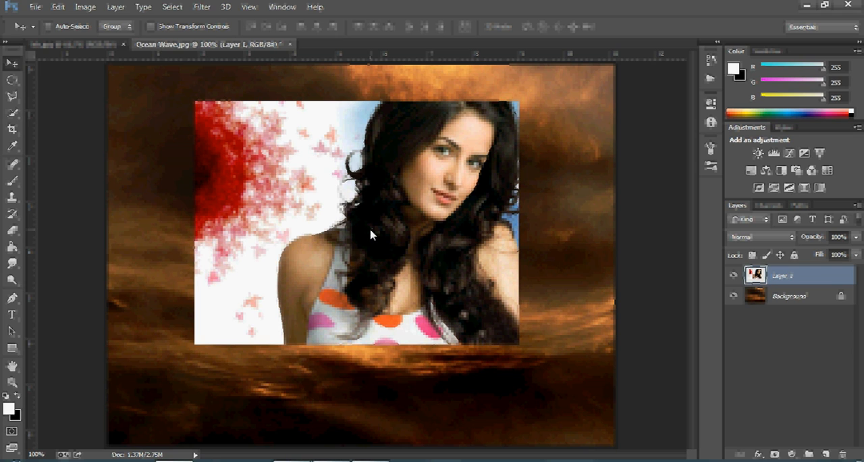
Erase the portrait's backdrop and soften all its edges around the woman using the Eraser with a soft 97 px brush at 0% hardness
left_click(12, 233)
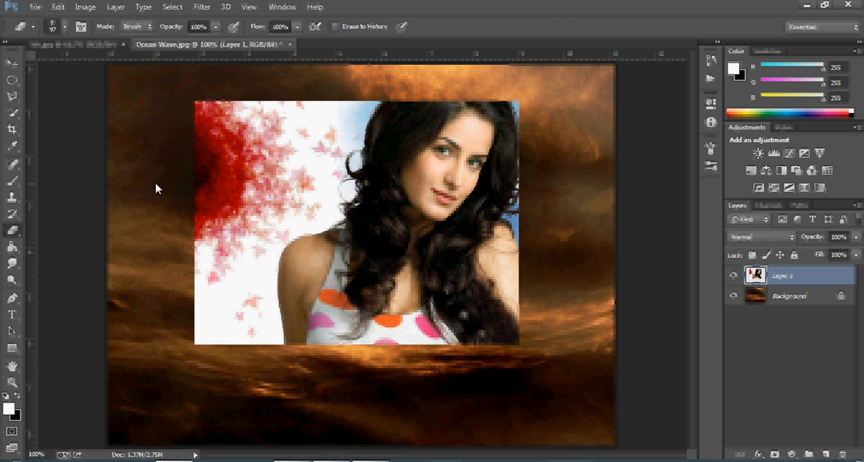
left_click(65, 29)
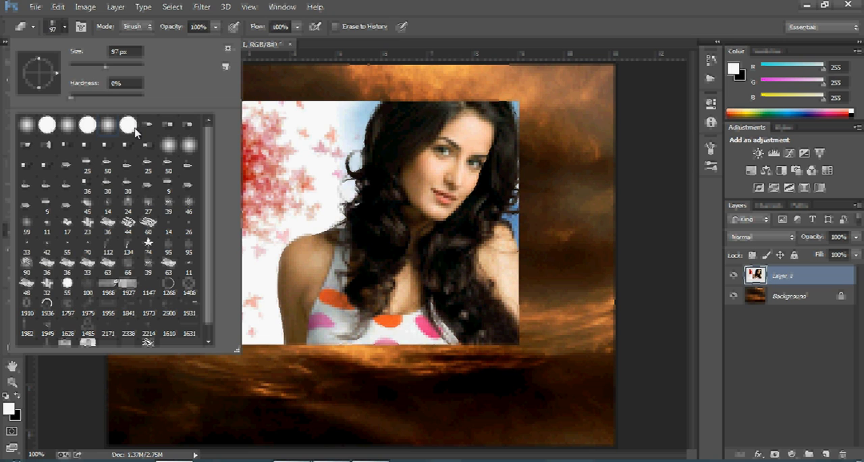
mouse_move(286, 104)
left_mouse_down()
mouse_move(196, 146)
mouse_move(169, 222)
mouse_move(202, 275)
mouse_move(214, 236)
mouse_move(232, 312)
mouse_move(227, 239)
mouse_move(351, 142)
mouse_move(296, 176)
mouse_move(253, 245)
mouse_move(250, 304)
mouse_move(276, 354)
mouse_move(370, 374)
mouse_move(454, 367)
left_mouse_up()
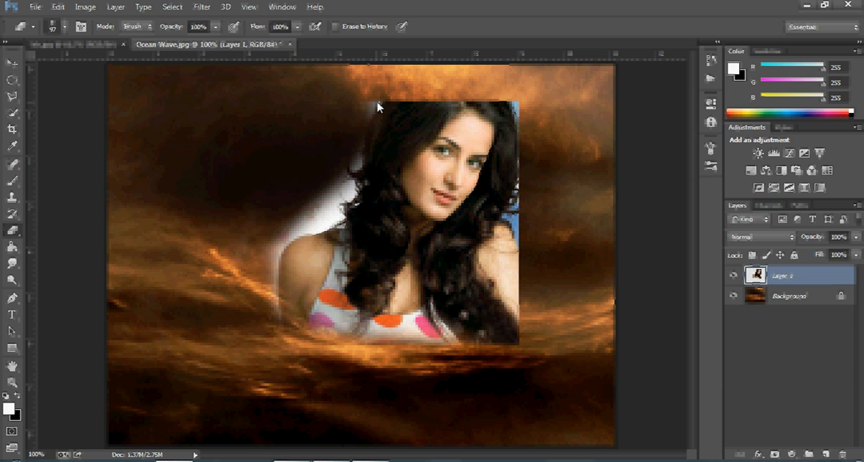
mouse_move(378, 107)
left_mouse_down()
mouse_move(356, 119)
mouse_move(351, 161)
mouse_move(271, 230)
mouse_move(259, 275)
mouse_move(264, 341)
left_mouse_up()
mouse_move(338, 247)
left_mouse_down()
mouse_move(290, 225)
mouse_move(344, 206)
mouse_move(248, 271)
left_mouse_up()
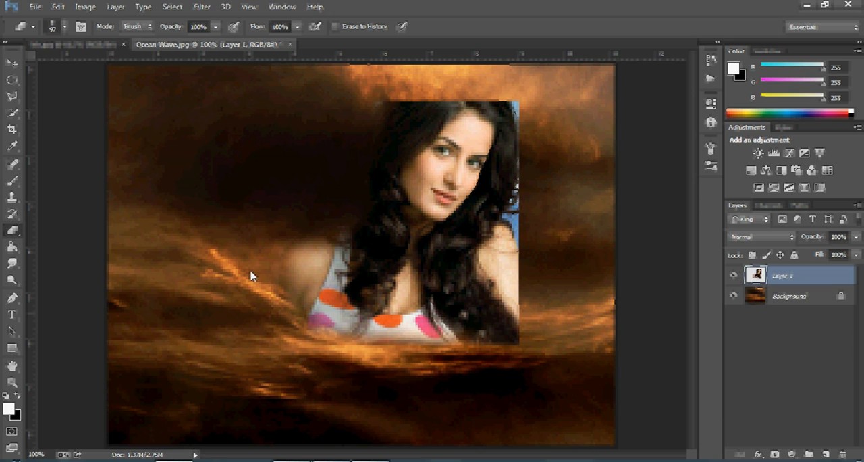
left_click_drag(363, 128, 330, 133)
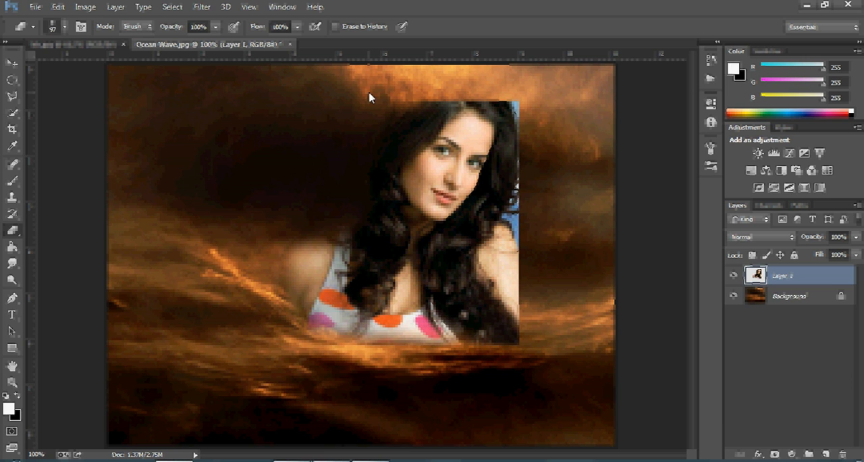
mouse_move(370, 97)
left_mouse_down()
mouse_move(457, 80)
mouse_move(547, 118)
mouse_move(493, 83)
left_mouse_up()
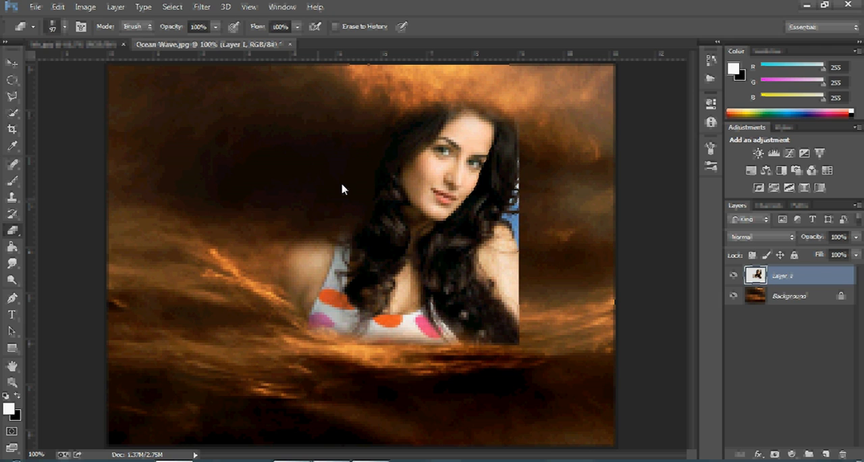
mouse_move(342, 185)
left_mouse_down()
mouse_move(258, 296)
mouse_move(413, 376)
mouse_move(515, 340)
mouse_move(446, 324)
left_mouse_up()
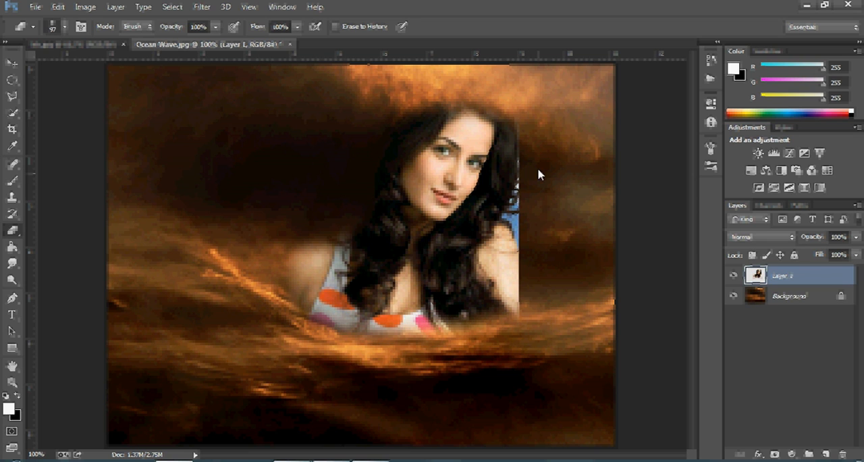
mouse_move(538, 170)
left_mouse_down()
mouse_move(540, 160)
mouse_move(526, 225)
mouse_move(494, 250)
mouse_move(513, 251)
left_mouse_up()
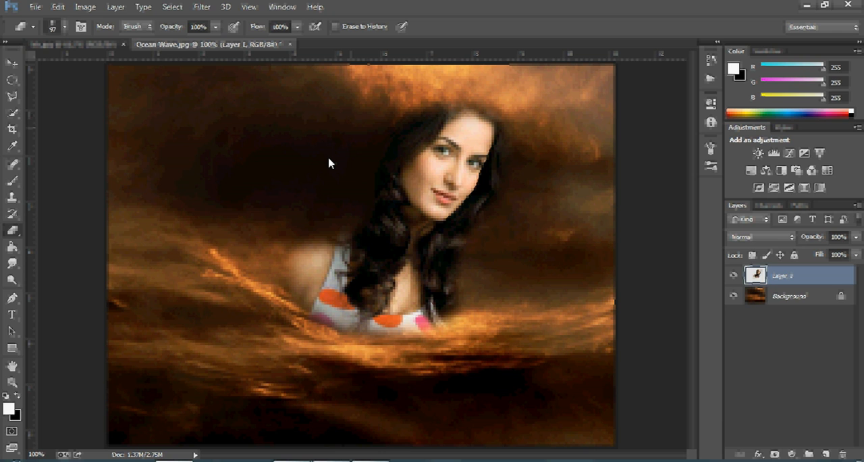
Reposition the portrait layer, scale it proportionally to about 94.5% just above the bright cloud band, and erase along its lower right edge
left_click(11, 65)
left_click_drag(425, 216, 447, 199)
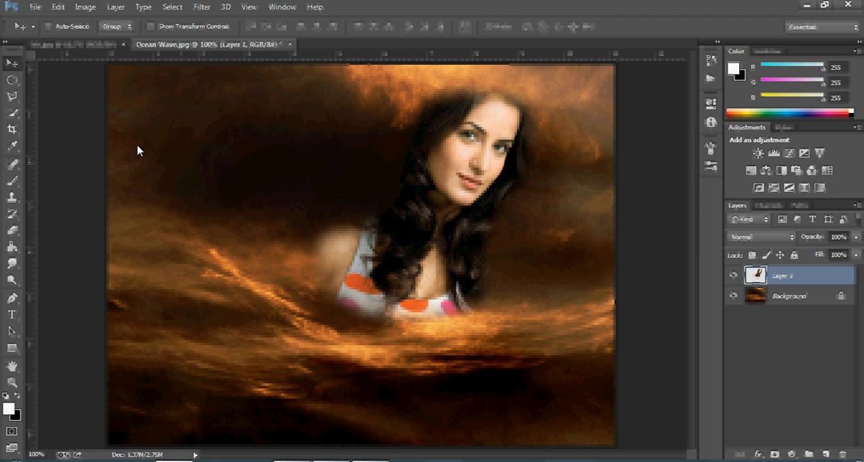
key("e")
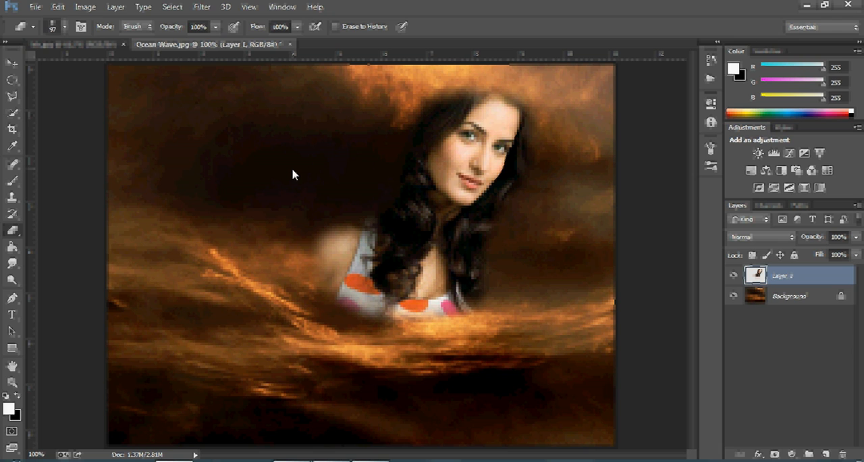
key("ctrl+t")
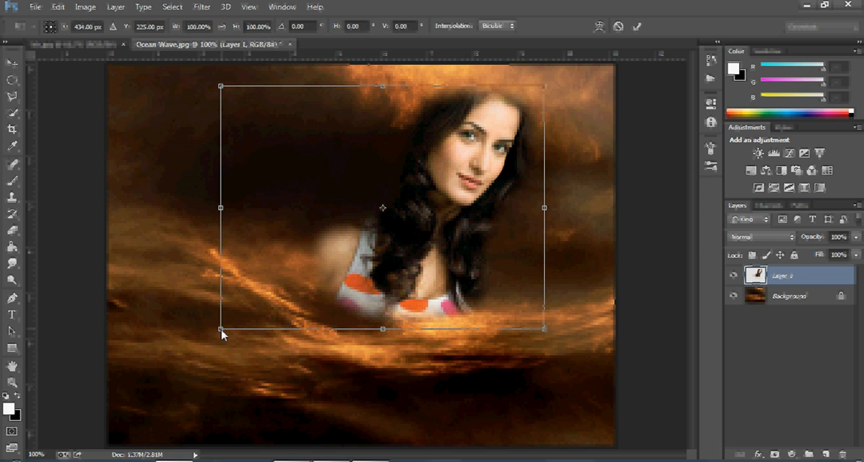
left_click_drag(222, 333, 300, 318)
left_click_drag(430, 272, 419, 304)
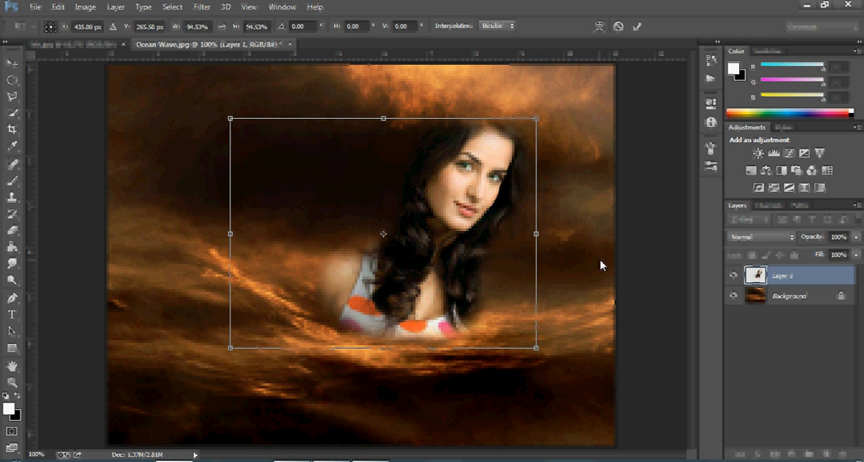
key("Return")
key("e")
mouse_move(505, 314)
left_mouse_down()
mouse_move(493, 356)
mouse_move(496, 343)
left_mouse_up()
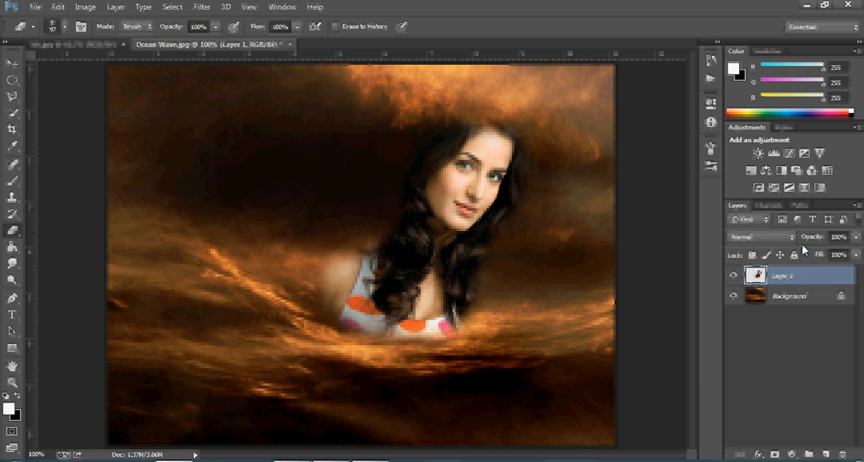
Keep the portrait layer at 100% opacity and try blend modes from Overlay onward, choosing Linear Light
left_click(856, 238)
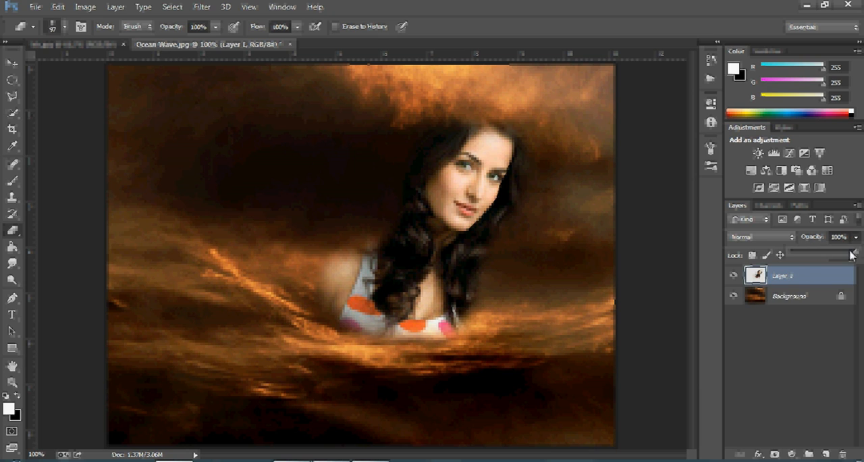
mouse_move(852, 253)
left_mouse_down()
mouse_move(815, 256)
mouse_move(856, 255)
left_mouse_up()
left_click(793, 238)
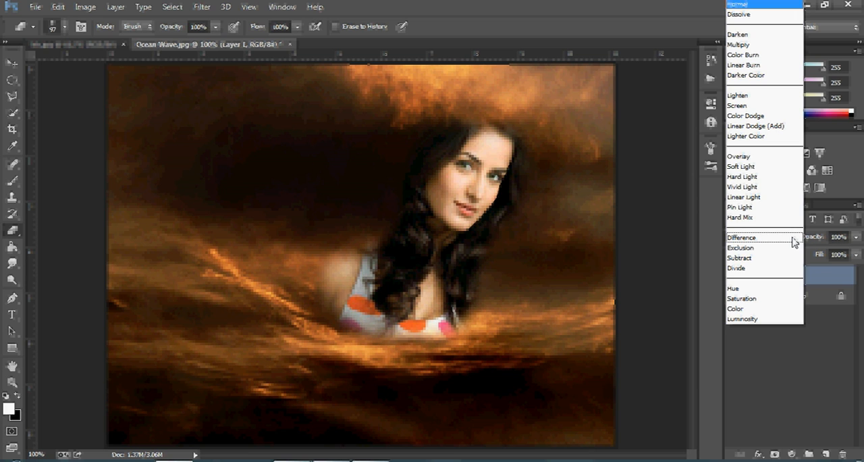
left_click(759, 157)
left_click(760, 241)
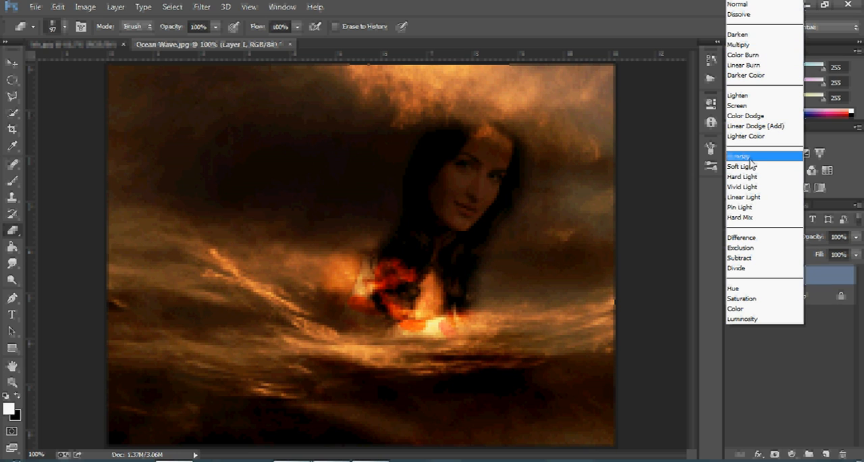
left_click(749, 166)
key("Up")
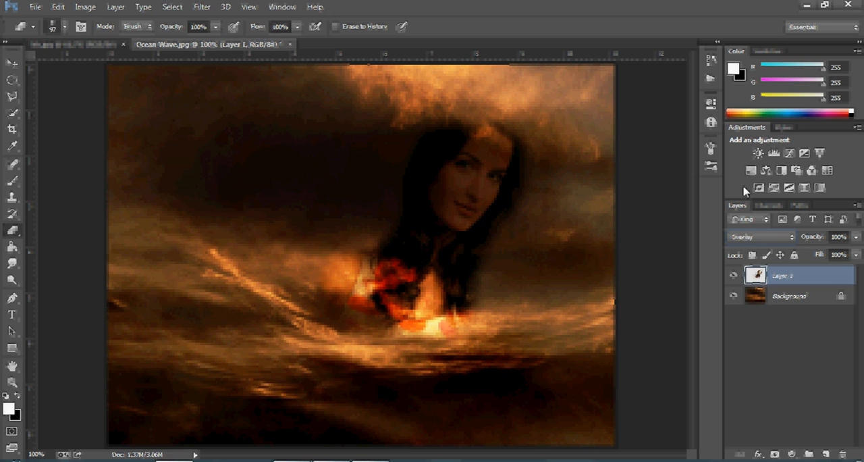
key("Down")
key("Down")
key("Down")
key("Down")
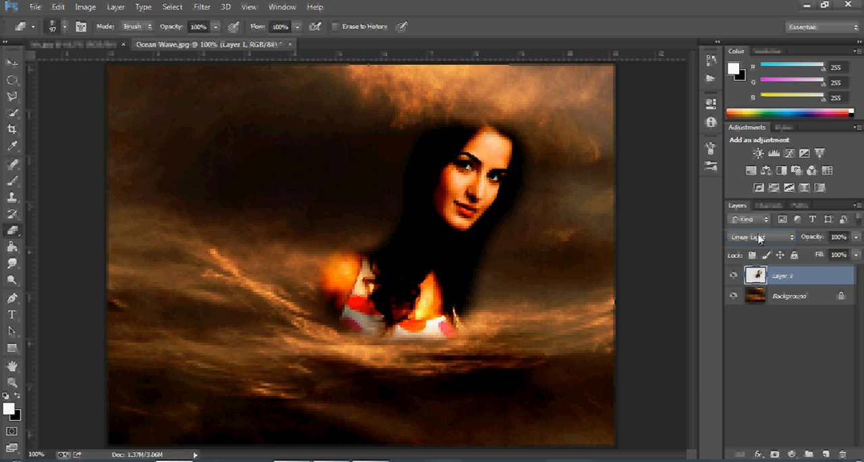
Switch the portrait layer's blend mode to Overlay and lower its opacity to 87%
left_click(760, 237)
left_click(743, 157)
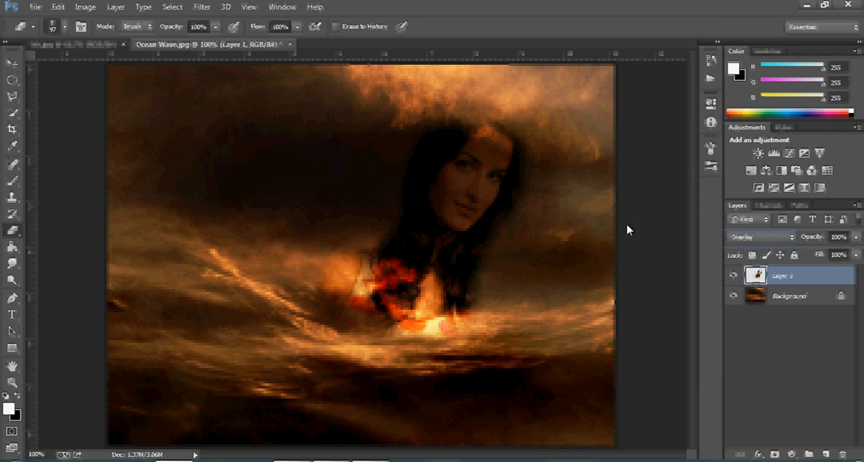
left_click(854, 238)
mouse_move(851, 251)
left_mouse_down()
mouse_move(835, 254)
mouse_move(855, 255)
left_mouse_up()
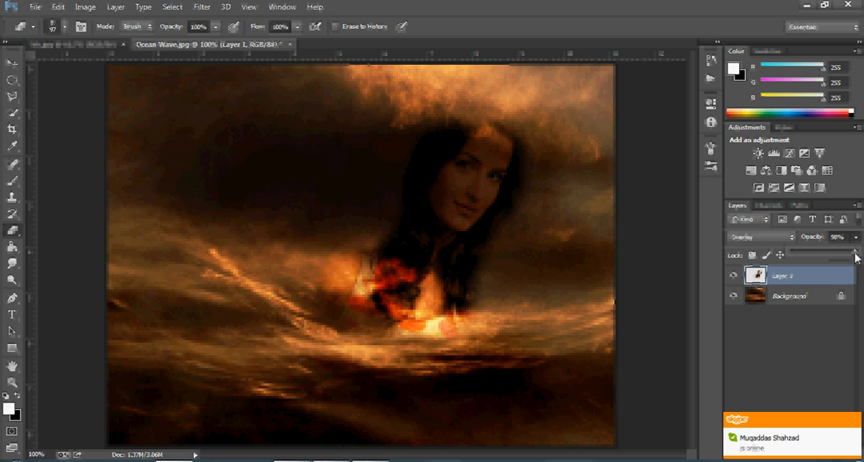
left_click_drag(854, 253, 851, 254)
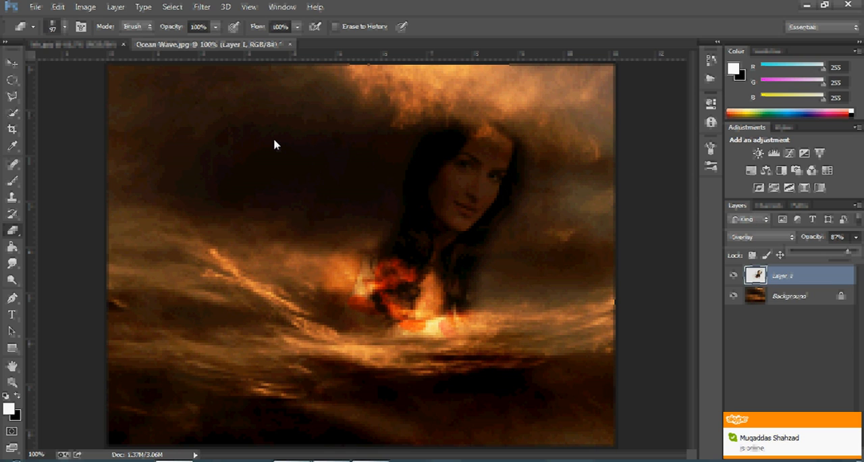
Save the composite to the Desktop as a JPEG named bb, at quality 12 (Maximum) with the Baseline ("Standard") format
left_click(32, 7)
left_click(89, 161)
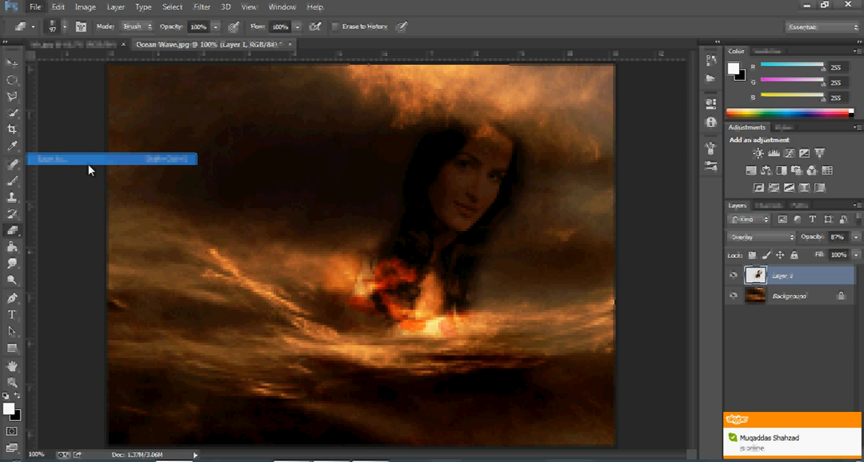
left_click(221, 252)
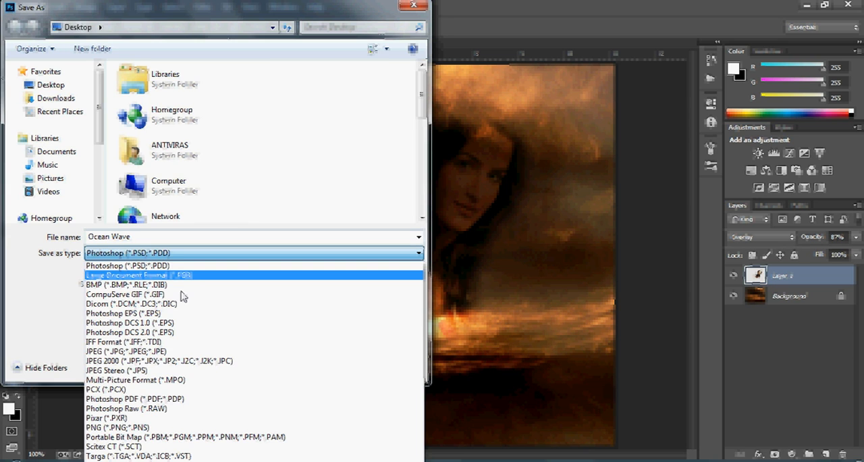
left_click(155, 352)
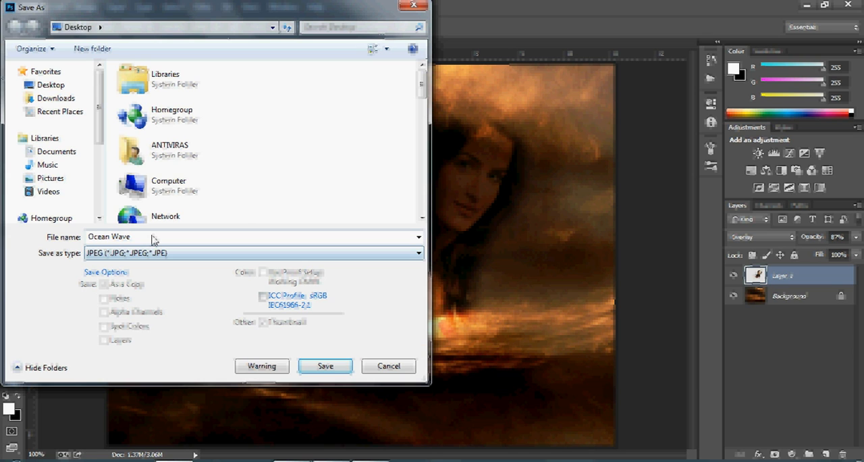
left_click_drag(148, 238, 69, 239)
type("bb")
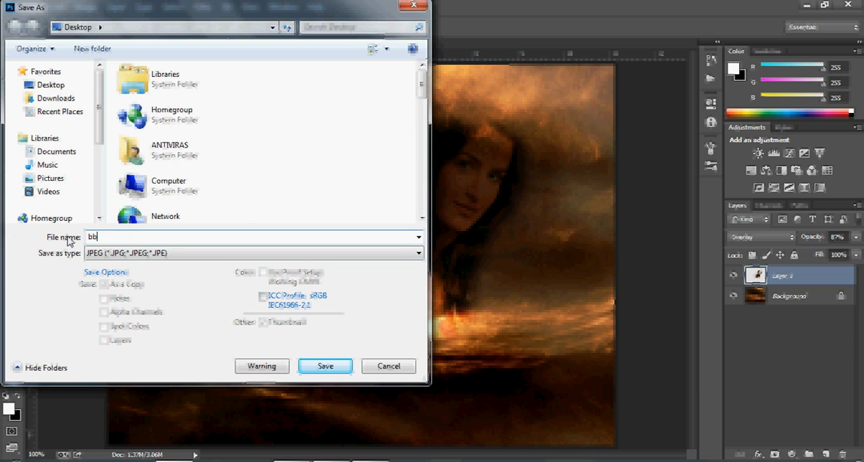
left_click(325, 366)
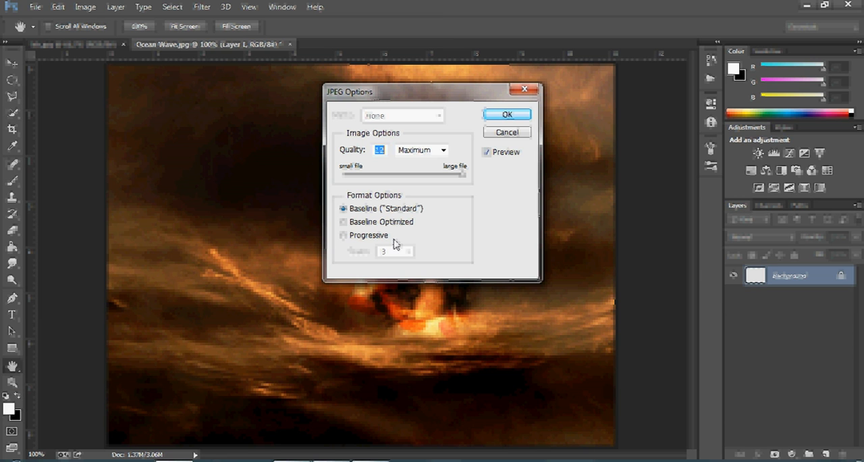
left_click(507, 115)
Minimize the editor, open the exported bb image from the desktop in Windows Photo Viewer to inspect the blend, and close it
left_click(807, 5)
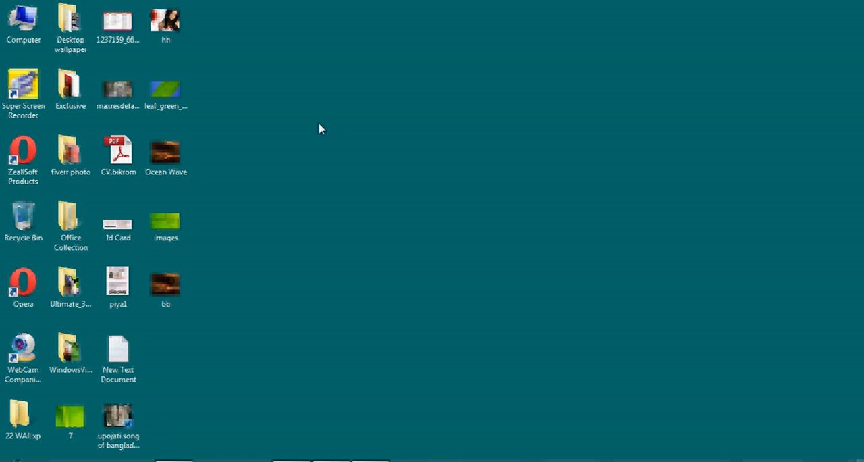
left_click(174, 285)
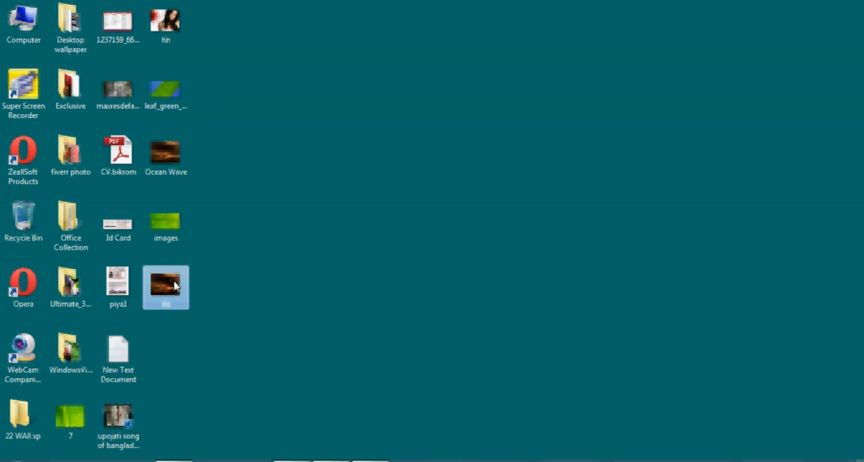
double_click(174, 286)
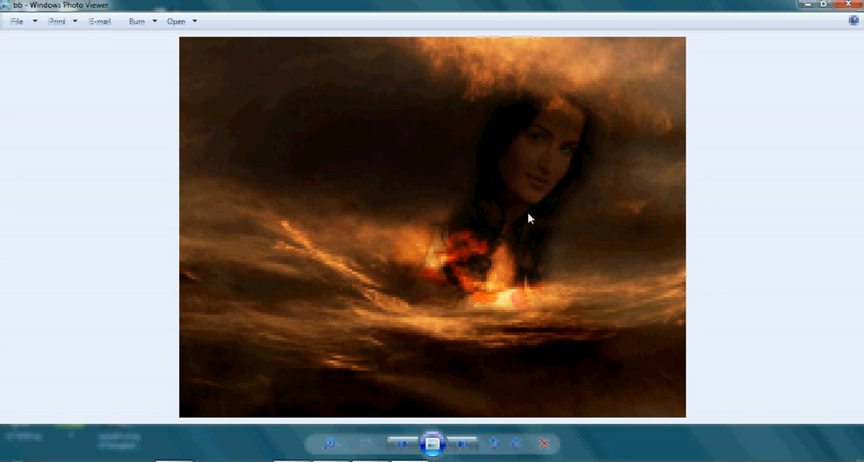
left_click(850, 4)
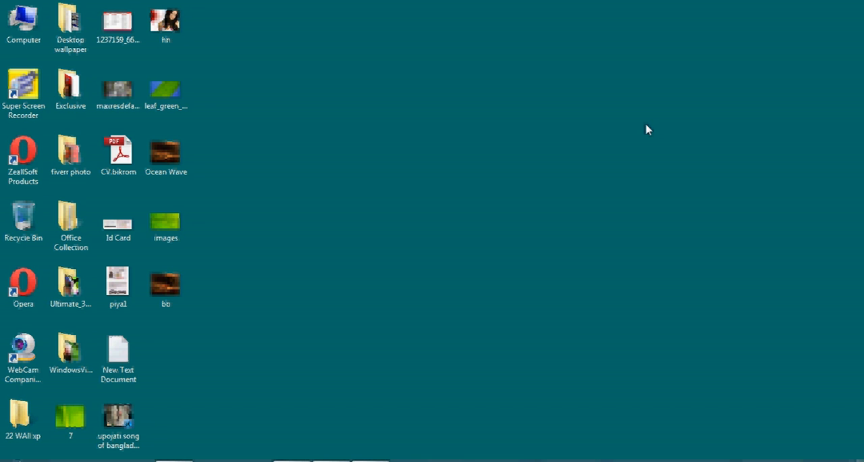